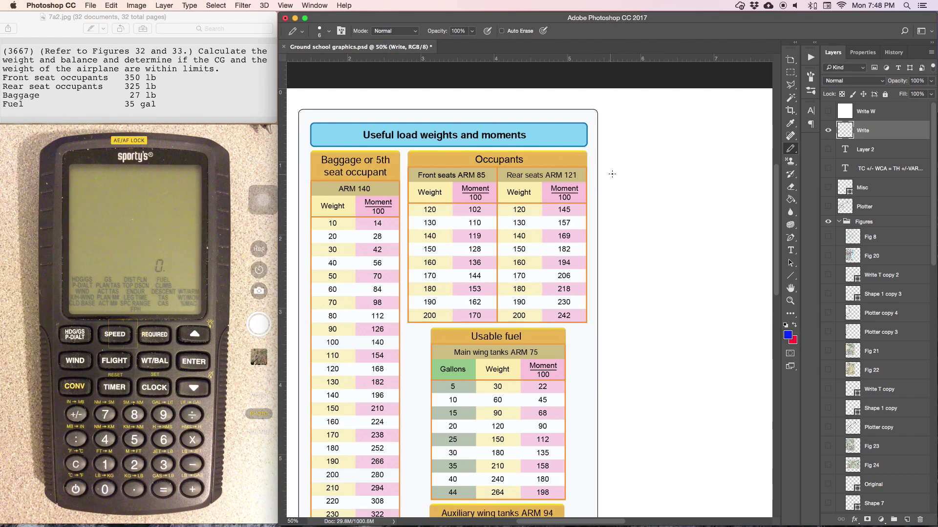
Write 150 lbs, circle front seats ARM 85, add another 150 and an arrow to moment 128.
{"action": "mouse_move", "coordinate": [614, 172]}
{"action": "left_mouse_down"}
{"action": "mouse_move", "coordinate": [608, 182]}
{"action": "mouse_move", "coordinate": [654, 196]}
{"action": "left_mouse_up"}
{"action": "mouse_move", "coordinate": [602, 173]}
{"action": "left_mouse_down"}
{"action": "mouse_move", "coordinate": [463, 168]}
{"action": "mouse_move", "coordinate": [494, 174]}
{"action": "mouse_move", "coordinate": [454, 171]}
{"action": "left_mouse_up"}
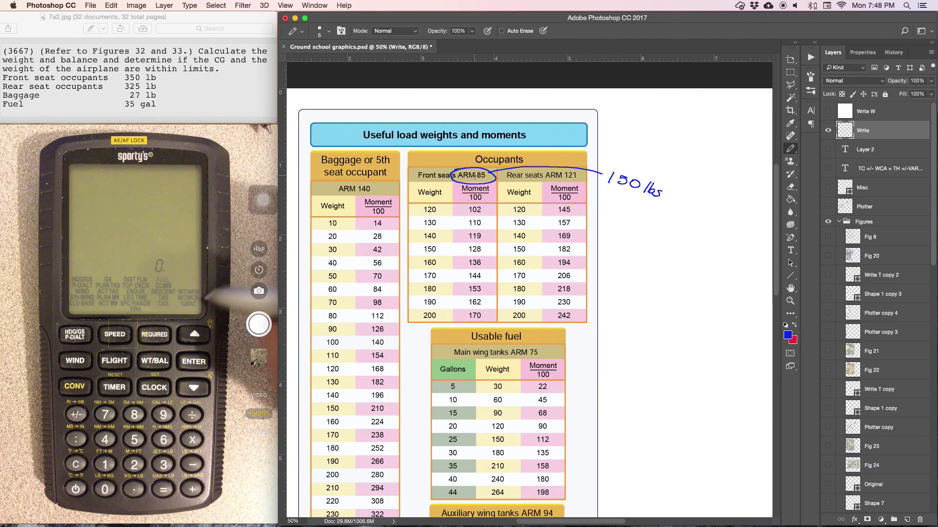
{"action": "mouse_move", "coordinate": [614, 211]}
{"action": "left_mouse_down"}
{"action": "mouse_move", "coordinate": [606, 223]}
{"action": "mouse_move", "coordinate": [638, 222]}
{"action": "left_mouse_up"}
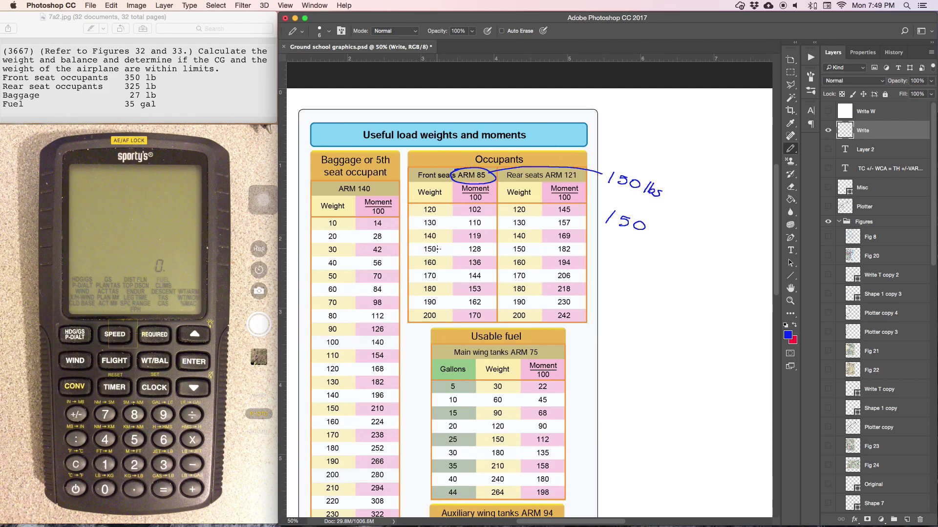
{"action": "mouse_move", "coordinate": [437, 249]}
{"action": "left_mouse_down"}
{"action": "mouse_move", "coordinate": [460, 250]}
{"action": "mouse_move", "coordinate": [454, 255]}
{"action": "mouse_move", "coordinate": [473, 242]}
{"action": "mouse_move", "coordinate": [488, 252]}
{"action": "mouse_move", "coordinate": [469, 242]}
{"action": "left_mouse_up"}
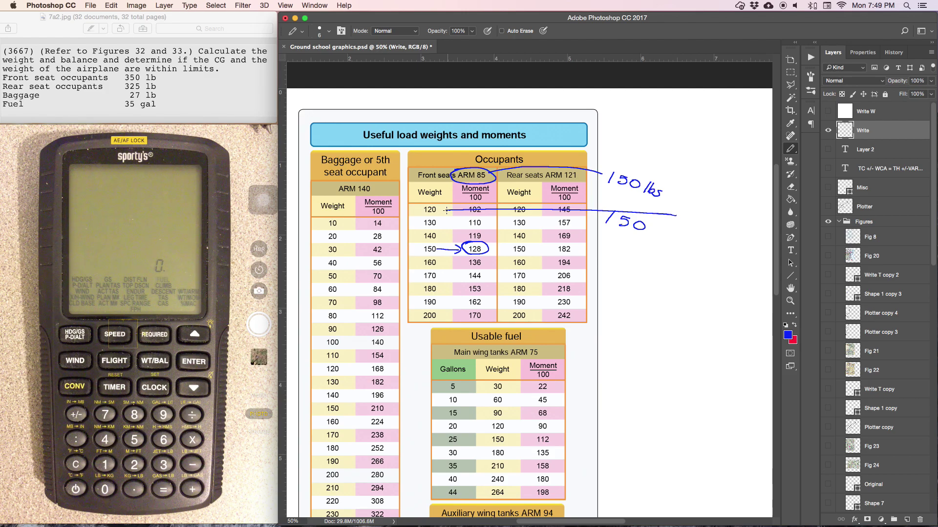
Undo the arrow, stray stroke and ARM 85 circle, then box Empty weight ~2,015 and MOM/100 ~1,554.
{"action": "key", "text": "super+alt+z"}
{"action": "key", "text": "super+alt+z"}
{"action": "key", "text": "super+alt+z"}
{"action": "key", "text": "super+alt+z"}
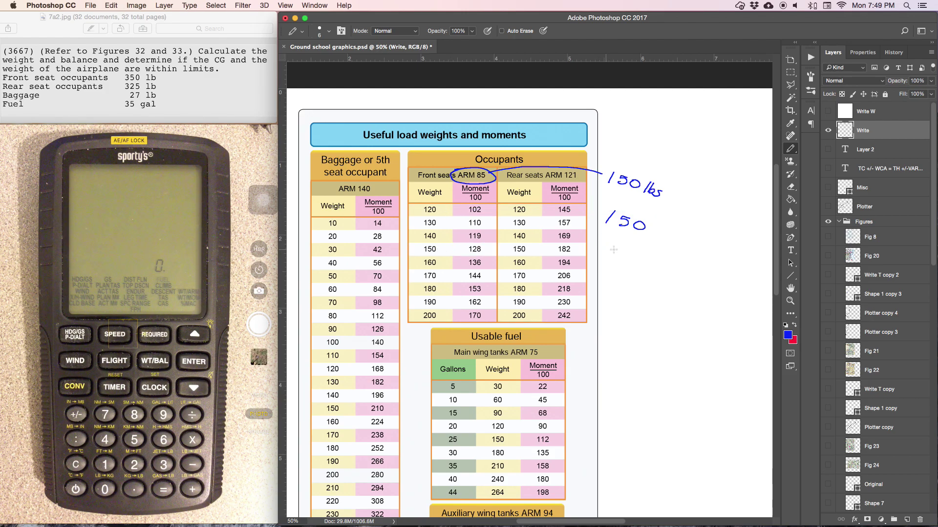
{"action": "key", "text": "super+alt+z"}
{"action": "key", "text": "super+alt+z"}
{"action": "key", "text": "super+alt+z"}
{"action": "key", "text": "super+alt+z"}
{"action": "key", "text": "super+alt+z"}
{"action": "key", "text": "super+alt+z"}
{"action": "key", "text": "super+alt+z"}
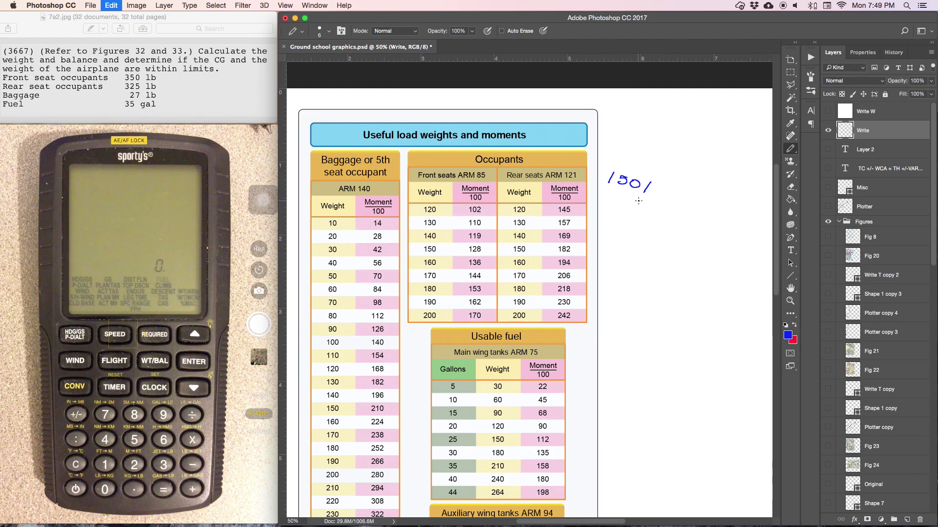
{"action": "key", "text": "super+alt+z"}
{"action": "key", "text": "super+alt+z"}
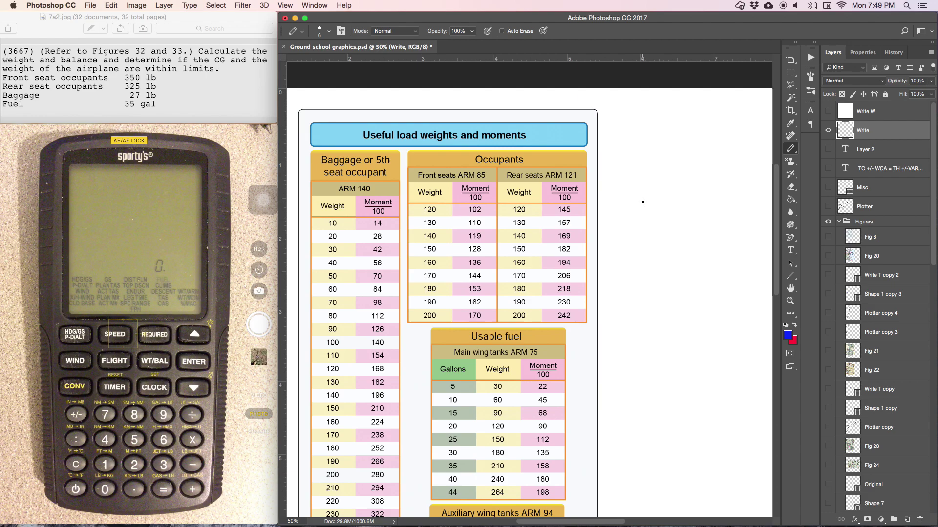
{"action": "scroll", "coordinate": [645, 208], "scroll_direction": "down", "scroll_amount": 5}
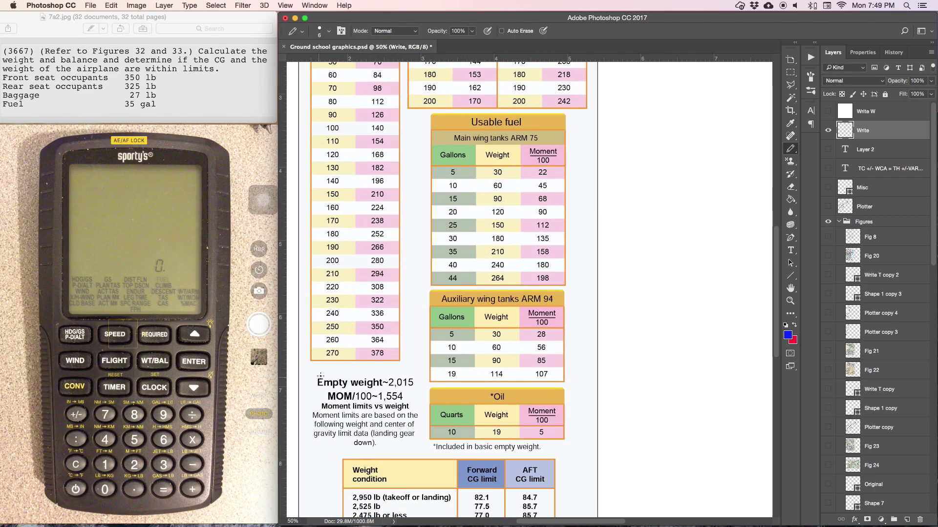
{"action": "mouse_move", "coordinate": [312, 373]}
{"action": "left_mouse_down"}
{"action": "mouse_move", "coordinate": [421, 377]}
{"action": "mouse_move", "coordinate": [414, 404]}
{"action": "mouse_move", "coordinate": [311, 402]}
{"action": "mouse_move", "coordinate": [311, 384]}
{"action": "left_mouse_up"}
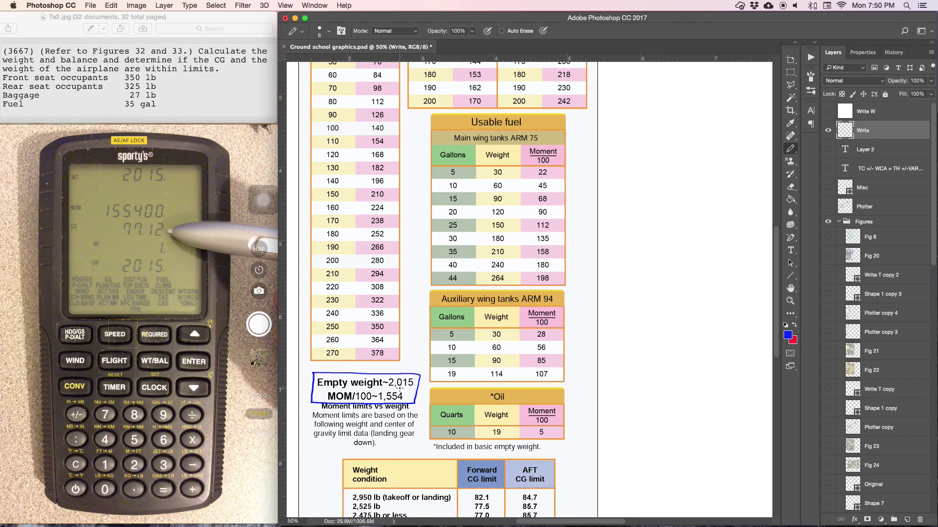
Handwrite the weights list beside the chart, starting with Air 2015 77.12 and FS 350.
{"action": "scroll", "coordinate": [604, 356], "scroll_direction": "up", "scroll_amount": 10}
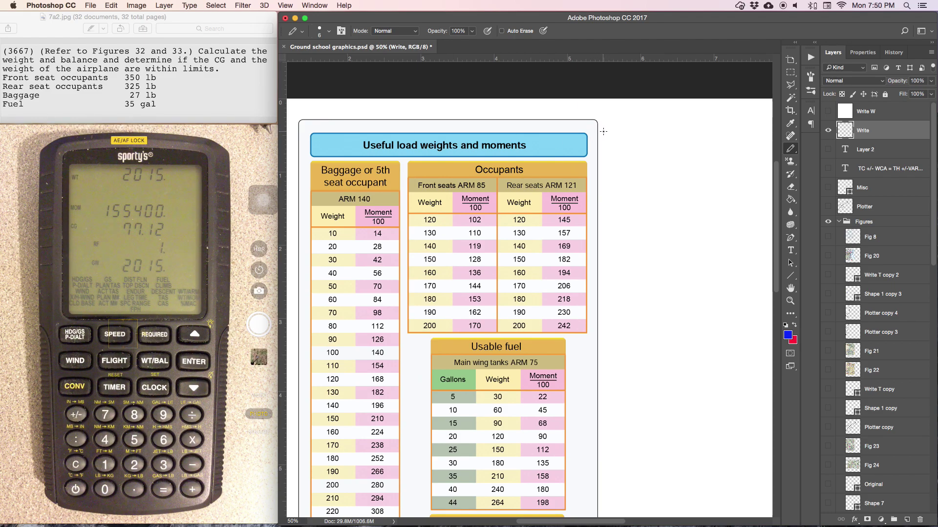
{"action": "left_click_drag", "start_coordinate": [603, 132], "coordinate": [664, 142]}
{"action": "left_click_drag", "start_coordinate": [666, 131], "coordinate": [739, 145]}
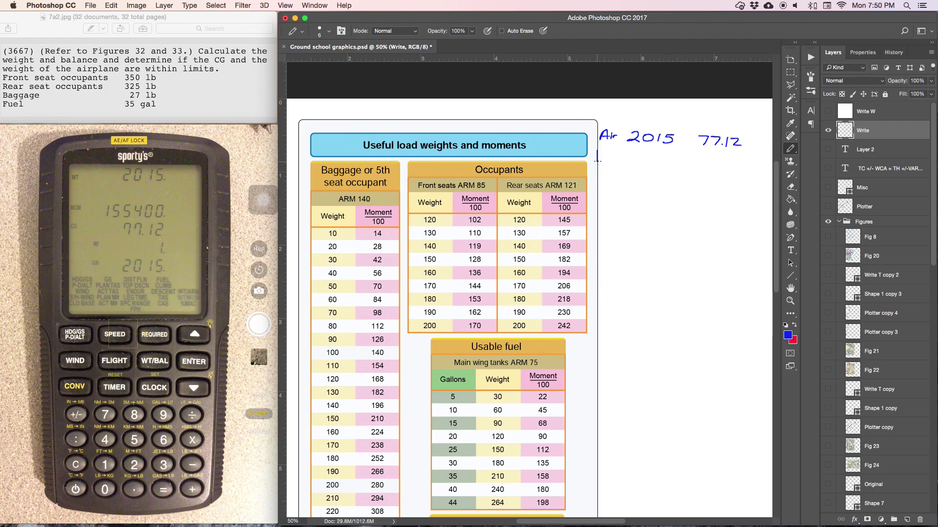
{"action": "left_click_drag", "start_coordinate": [608, 152], "coordinate": [605, 204]}
{"action": "left_click_drag", "start_coordinate": [631, 150], "coordinate": [644, 165]}
{"action": "mouse_move", "coordinate": [660, 153]}
{"action": "left_mouse_down"}
{"action": "mouse_move", "coordinate": [631, 175]}
{"action": "mouse_move", "coordinate": [653, 175]}
{"action": "mouse_move", "coordinate": [652, 182]}
{"action": "mouse_move", "coordinate": [639, 204]}
{"action": "left_mouse_up"}
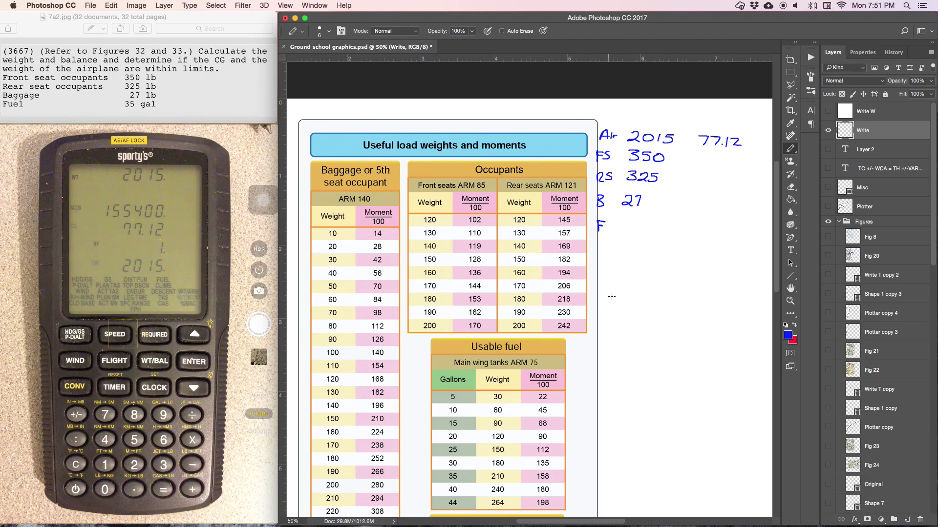
Write 35gal × 6lbs = 210, enter F 210, and head the columns W and A.
{"action": "mouse_move", "coordinate": [601, 295]}
{"action": "left_mouse_down"}
{"action": "mouse_move", "coordinate": [610, 307]}
{"action": "mouse_move", "coordinate": [617, 295]}
{"action": "left_mouse_up"}
{"action": "mouse_move", "coordinate": [627, 301]}
{"action": "left_mouse_down"}
{"action": "mouse_move", "coordinate": [626, 312]}
{"action": "mouse_move", "coordinate": [644, 304]}
{"action": "left_mouse_up"}
{"action": "left_click_drag", "start_coordinate": [650, 296], "coordinate": [687, 307]}
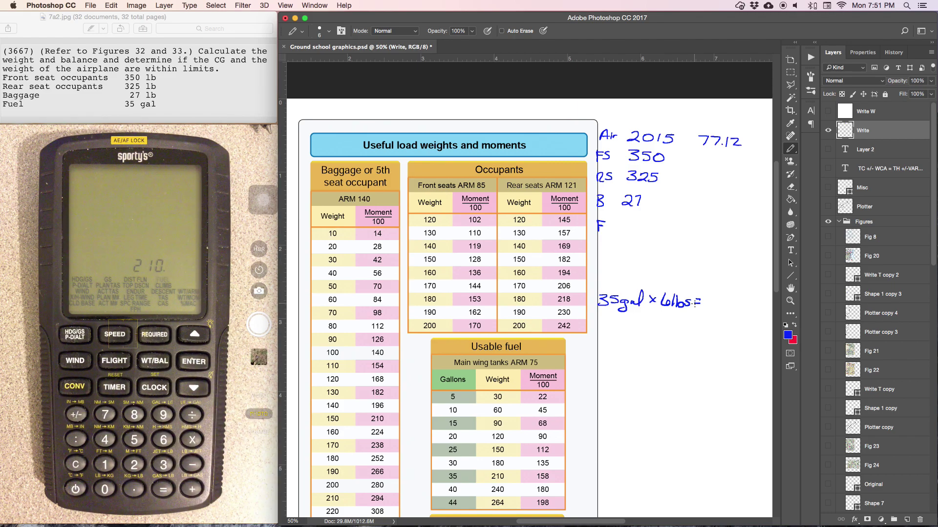
{"action": "left_click_drag", "start_coordinate": [705, 299], "coordinate": [712, 308]}
{"action": "mouse_move", "coordinate": [717, 298]}
{"action": "left_mouse_down"}
{"action": "mouse_move", "coordinate": [716, 309]}
{"action": "mouse_move", "coordinate": [725, 300]}
{"action": "left_mouse_up"}
{"action": "mouse_move", "coordinate": [616, 220]}
{"action": "left_mouse_down"}
{"action": "mouse_move", "coordinate": [633, 229]}
{"action": "mouse_move", "coordinate": [642, 219]}
{"action": "left_mouse_up"}
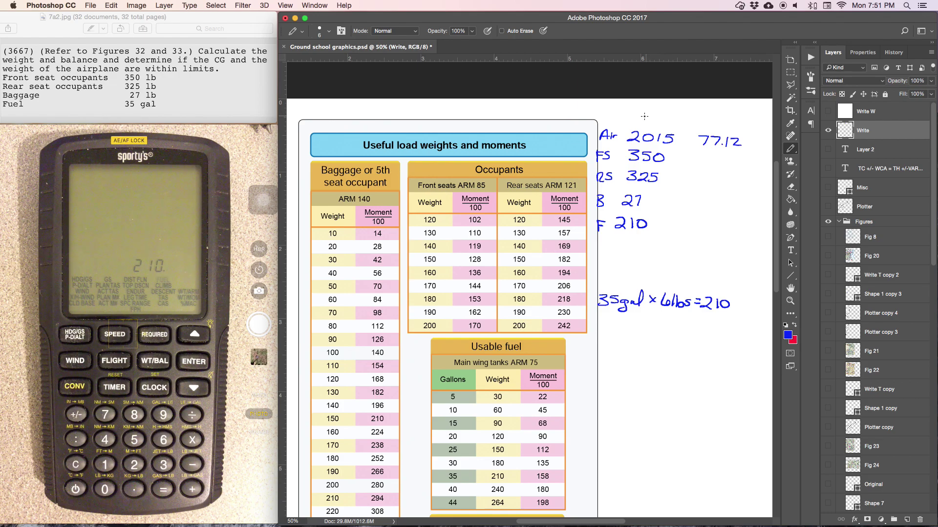
{"action": "left_click_drag", "start_coordinate": [644, 112], "coordinate": [721, 128]}
{"action": "left_click_drag", "start_coordinate": [719, 121], "coordinate": [686, 123]}
Circle chart arms 85, 121, 140 and 75, write them in column A, and underline the list.
{"action": "left_click_drag", "start_coordinate": [479, 179], "coordinate": [493, 179]}
{"action": "left_click_drag", "start_coordinate": [701, 152], "coordinate": [703, 154]}
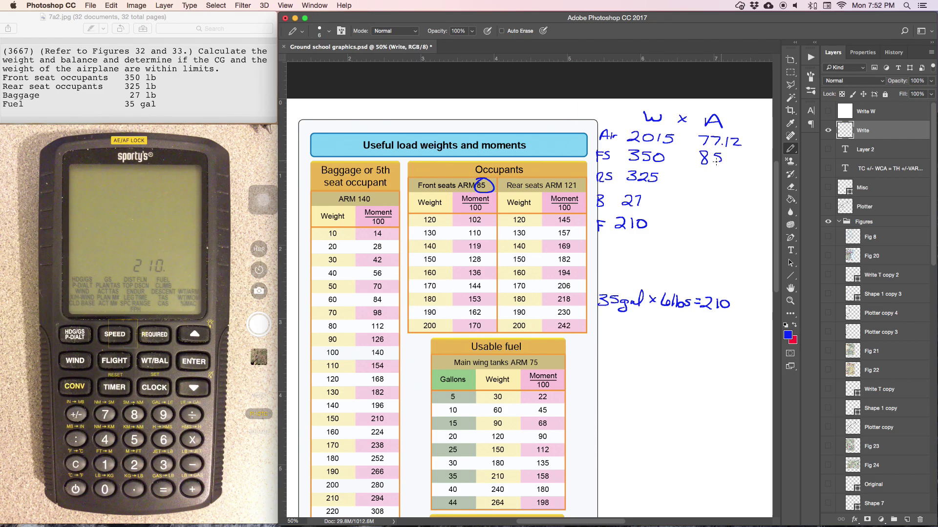
{"action": "left_click_drag", "start_coordinate": [556, 179], "coordinate": [564, 179]}
{"action": "left_click_drag", "start_coordinate": [356, 193], "coordinate": [373, 193]}
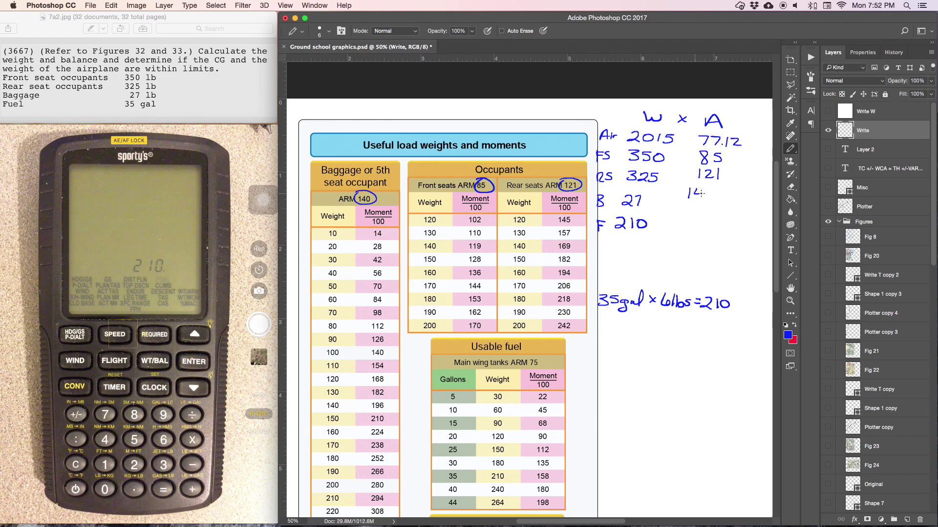
{"action": "left_click_drag", "start_coordinate": [710, 189], "coordinate": [709, 191]}
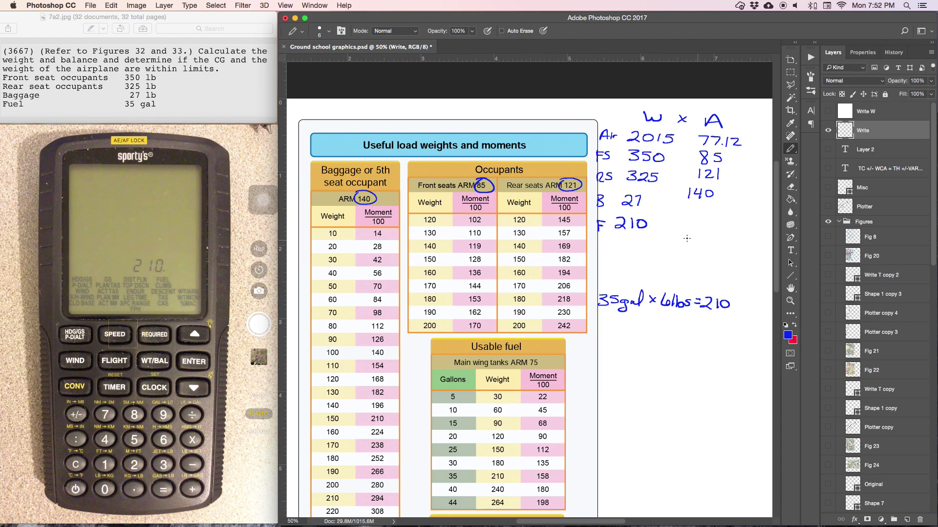
{"action": "left_click_drag", "start_coordinate": [682, 213], "coordinate": [684, 224]}
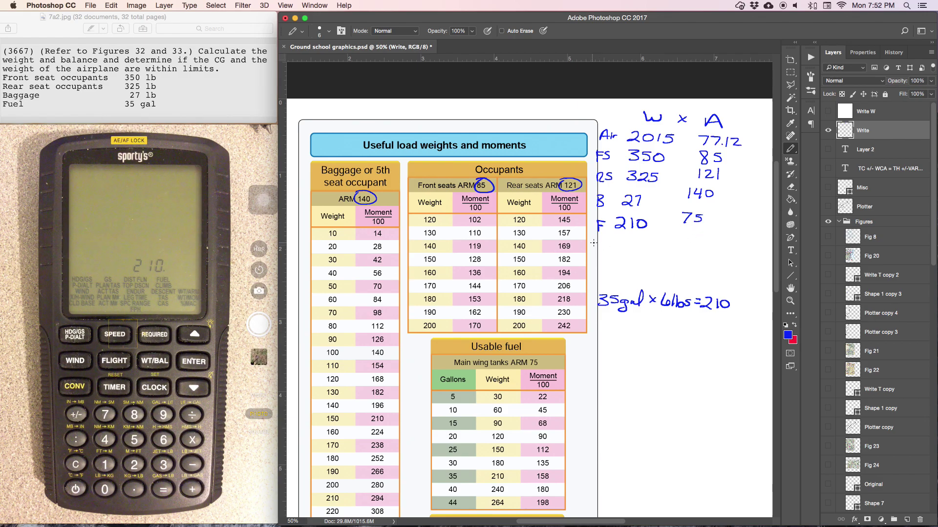
{"action": "left_click_drag", "start_coordinate": [593, 243], "coordinate": [761, 245]}
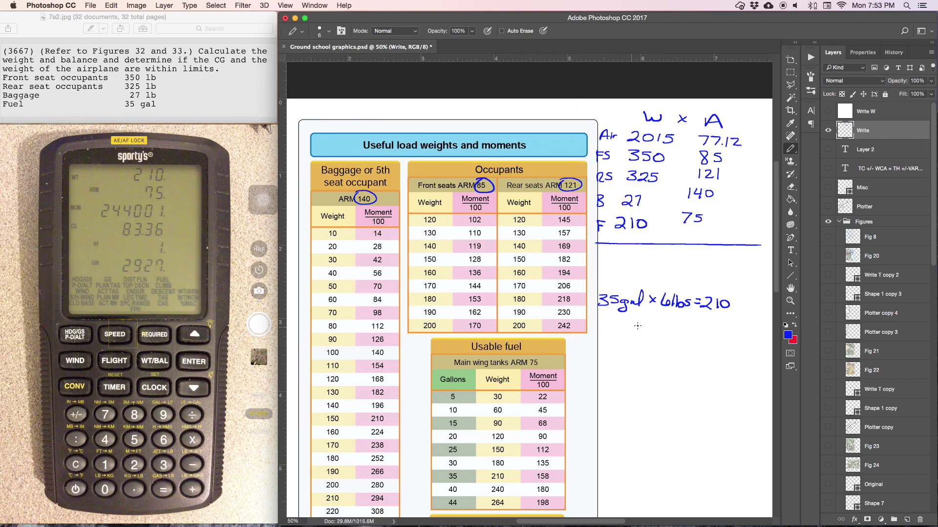
Below the fuel line, handwrite CG = 83.36, GW = 2927 and M = 244001.
{"action": "mouse_move", "coordinate": [615, 331]}
{"action": "left_mouse_down"}
{"action": "mouse_move", "coordinate": [640, 336]}
{"action": "mouse_move", "coordinate": [657, 346]}
{"action": "mouse_move", "coordinate": [662, 333]}
{"action": "mouse_move", "coordinate": [701, 341]}
{"action": "left_mouse_up"}
{"action": "mouse_move", "coordinate": [601, 353]}
{"action": "left_mouse_down"}
{"action": "mouse_move", "coordinate": [613, 370]}
{"action": "mouse_move", "coordinate": [621, 357]}
{"action": "mouse_move", "coordinate": [658, 368]}
{"action": "left_mouse_up"}
{"action": "left_click_drag", "start_coordinate": [668, 356], "coordinate": [663, 366]}
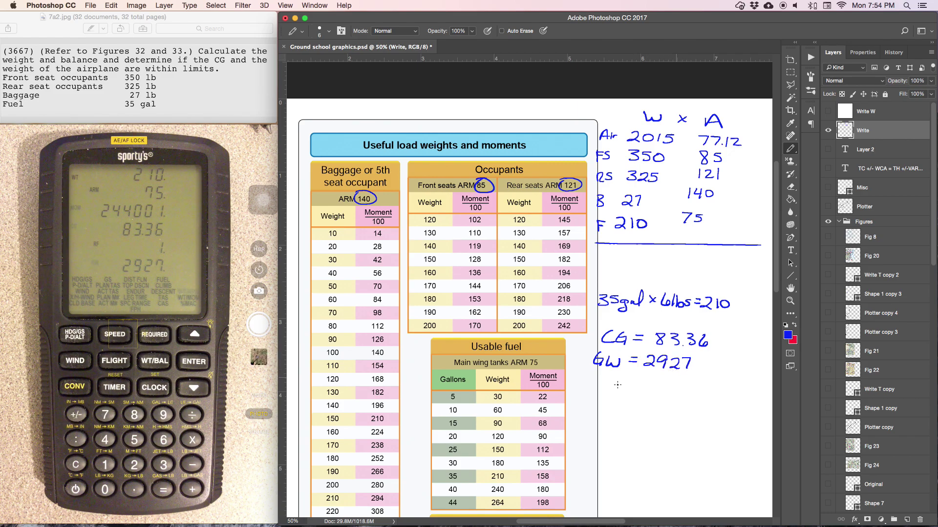
{"action": "mouse_move", "coordinate": [596, 376]}
{"action": "left_mouse_down"}
{"action": "mouse_move", "coordinate": [609, 389]}
{"action": "mouse_move", "coordinate": [667, 388]}
{"action": "mouse_move", "coordinate": [673, 377]}
{"action": "mouse_move", "coordinate": [678, 390]}
{"action": "mouse_move", "coordinate": [685, 380]}
{"action": "mouse_move", "coordinate": [703, 392]}
{"action": "left_mouse_up"}
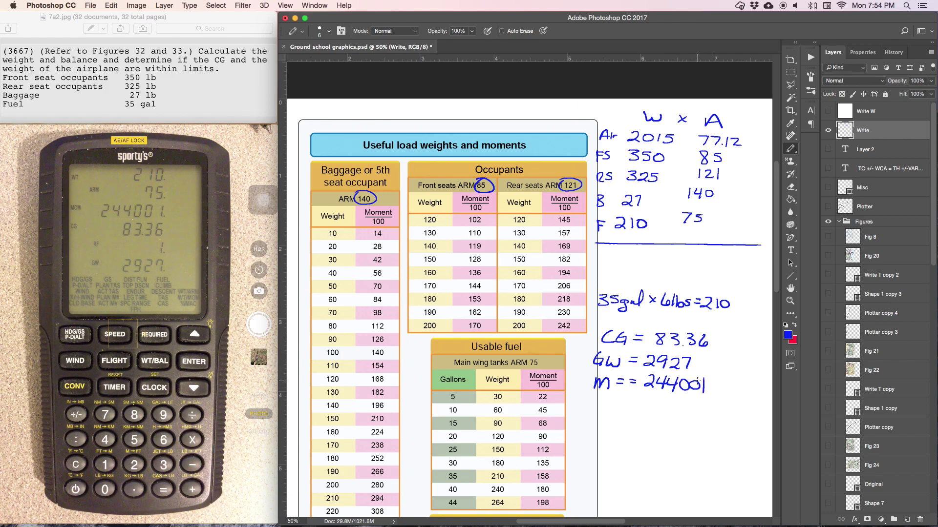
{"action": "scroll", "coordinate": [696, 369], "scroll_direction": "down", "scroll_amount": 10}
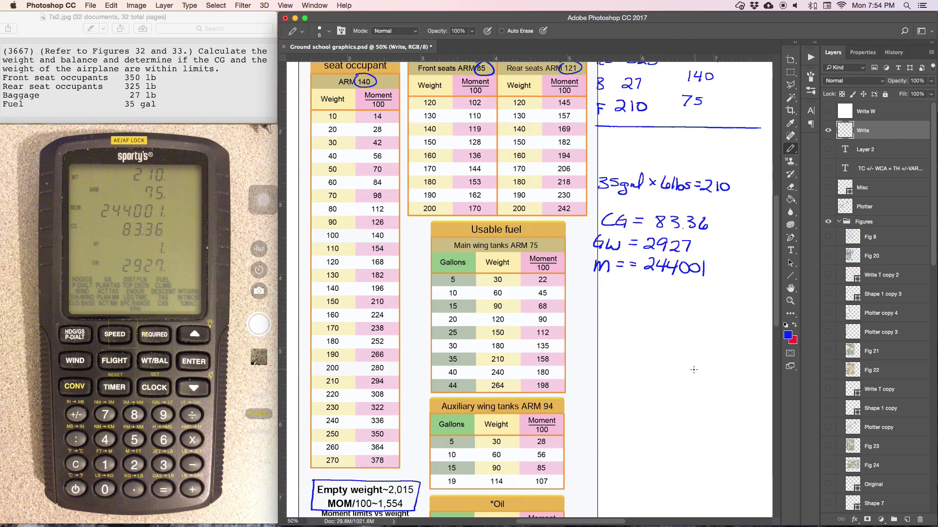
Turn off the Fig 32 layer's visibility in the Layers panel.
{"action": "scroll", "coordinate": [693, 369], "scroll_direction": "up", "scroll_amount": 1}
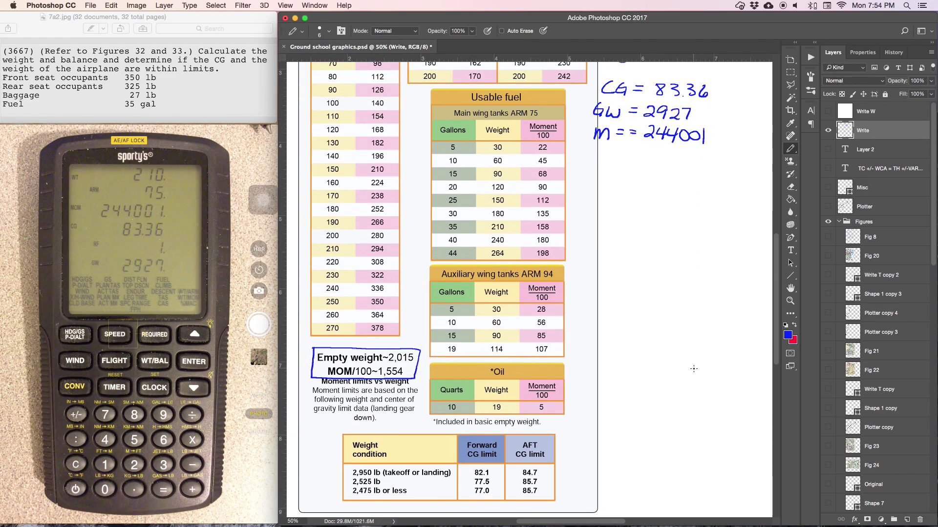
{"action": "scroll", "coordinate": [693, 368], "scroll_direction": "up", "scroll_amount": 2}
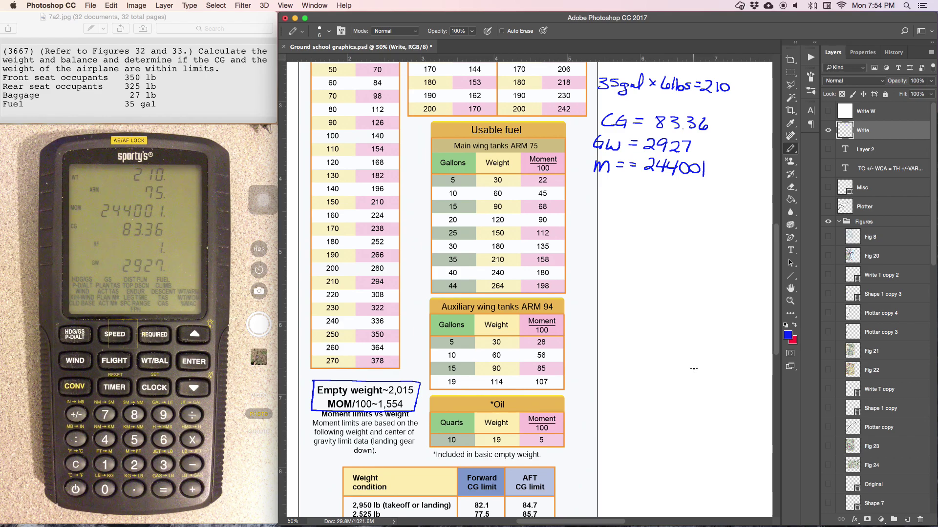
{"action": "scroll", "coordinate": [693, 369], "scroll_direction": "down", "scroll_amount": 2}
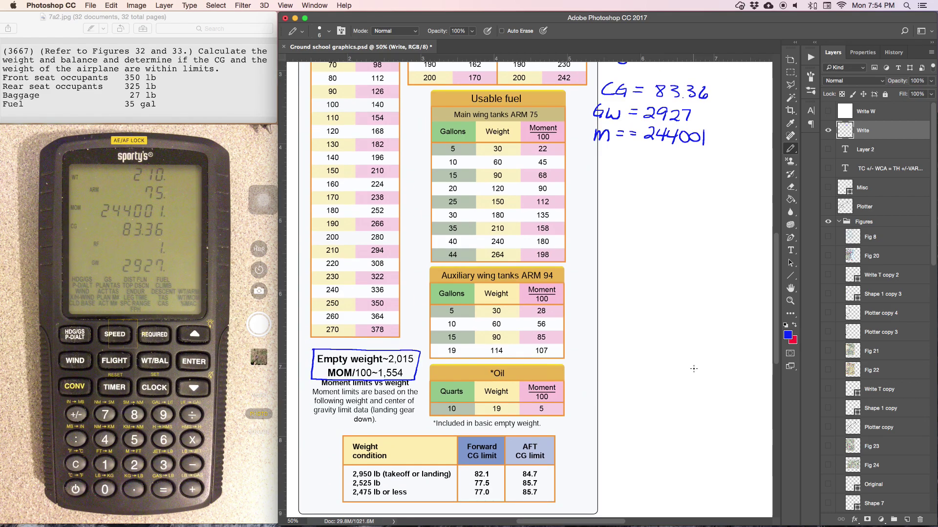
{"action": "scroll", "coordinate": [694, 368], "scroll_direction": "up", "scroll_amount": 3}
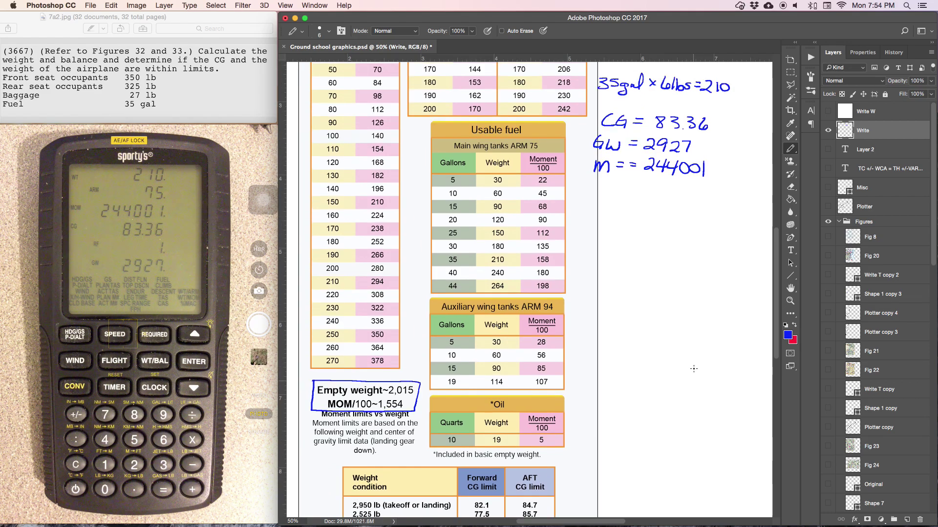
{"action": "scroll", "coordinate": [849, 365], "scroll_direction": "down", "scroll_amount": 3}
{"action": "scroll", "coordinate": [849, 366], "scroll_direction": "down", "scroll_amount": 10}
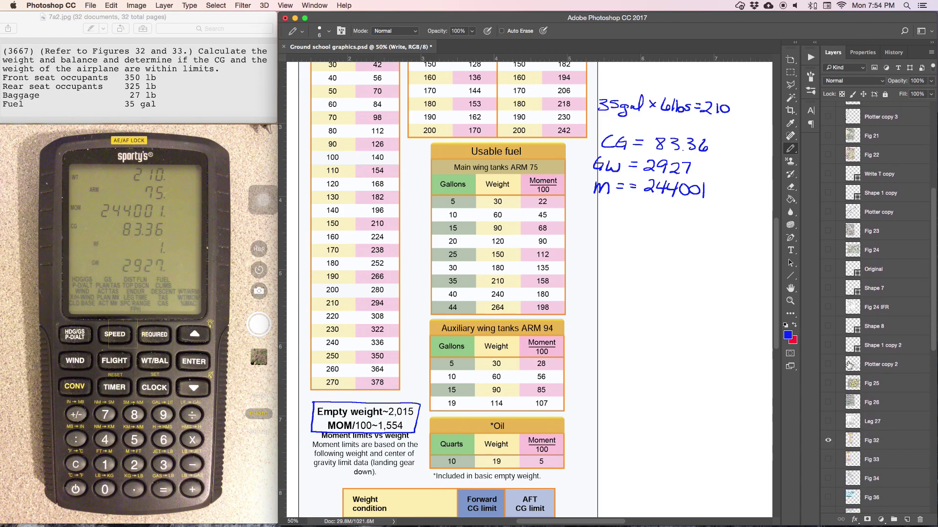
{"action": "left_click", "coordinate": [829, 432]}
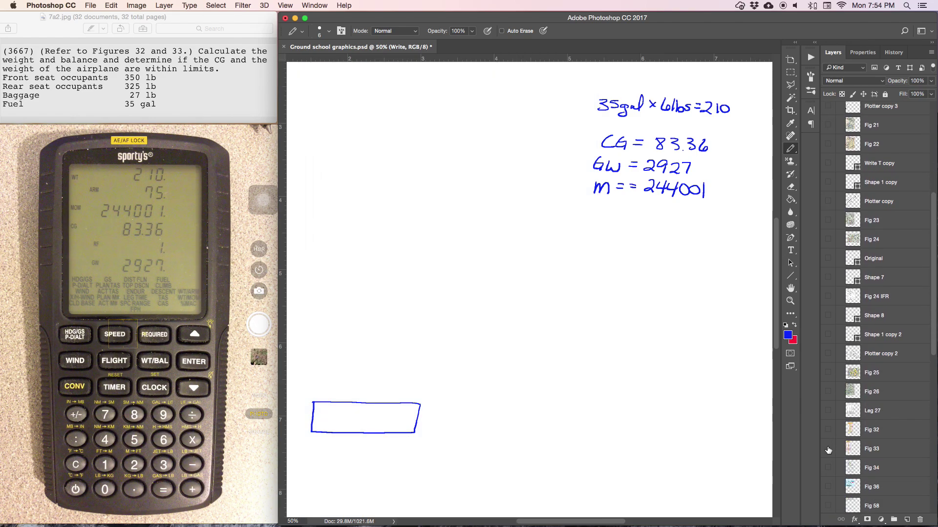
Show the Fig 33 layer and draw a blue box around the 2,920 and 2,930 rows.
{"action": "left_click", "coordinate": [827, 448]}
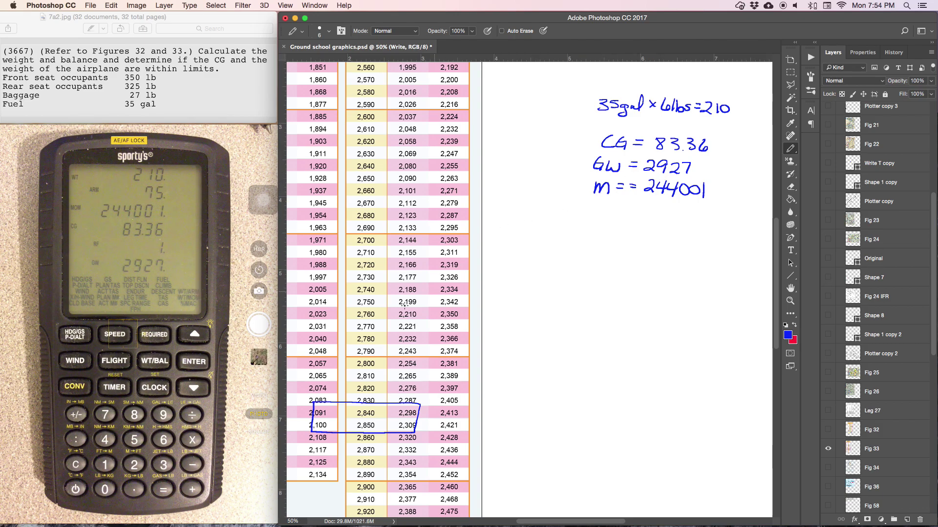
{"action": "scroll", "coordinate": [372, 296], "scroll_direction": "down", "scroll_amount": 3}
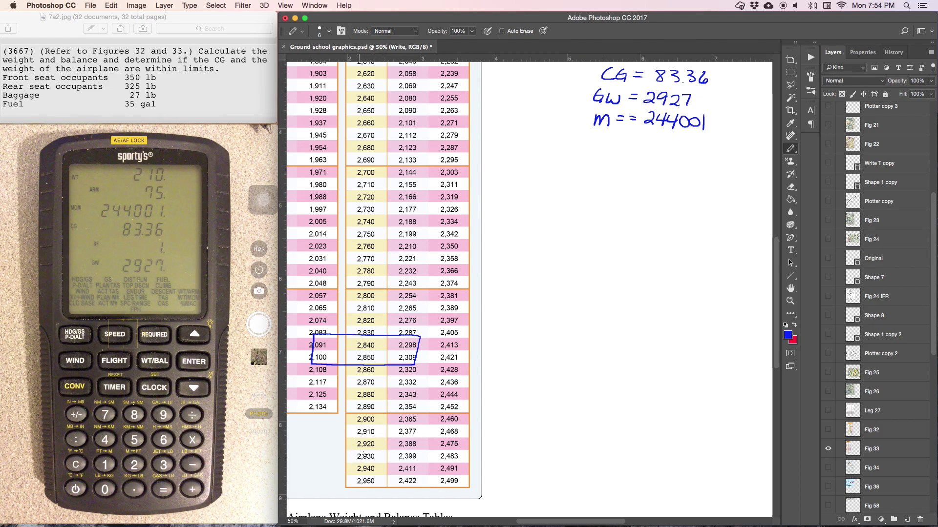
{"action": "left_click_drag", "start_coordinate": [364, 438], "coordinate": [431, 438]}
{"action": "mouse_move", "coordinate": [461, 440]}
{"action": "left_mouse_down"}
{"action": "mouse_move", "coordinate": [470, 459]}
{"action": "mouse_move", "coordinate": [381, 464]}
{"action": "mouse_move", "coordinate": [349, 463]}
{"action": "mouse_move", "coordinate": [350, 437]}
{"action": "left_mouse_up"}
{"action": "scroll", "coordinate": [368, 443], "scroll_direction": "up", "scroll_amount": 8}
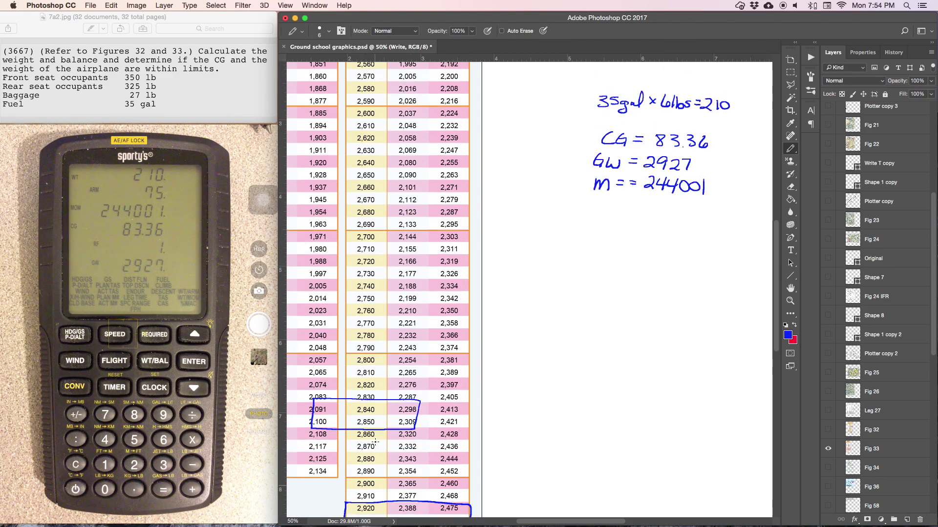
{"action": "scroll", "coordinate": [379, 442], "scroll_direction": "down", "scroll_amount": 7}
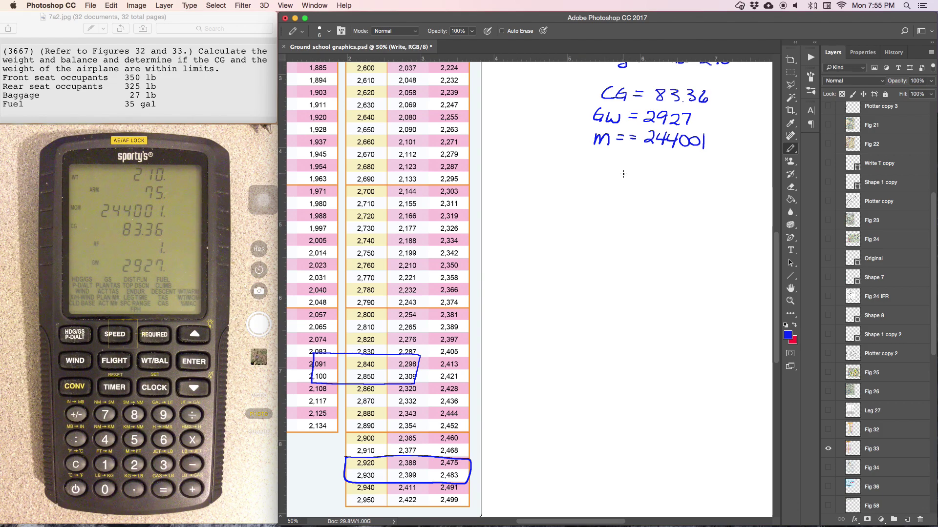
Write 2440 below m, circle 2,399 and 2,483, and draw an arrow at the 2,920 row.
{"action": "mouse_move", "coordinate": [619, 174]}
{"action": "left_mouse_down"}
{"action": "mouse_move", "coordinate": [644, 188]}
{"action": "mouse_move", "coordinate": [669, 177]}
{"action": "left_mouse_up"}
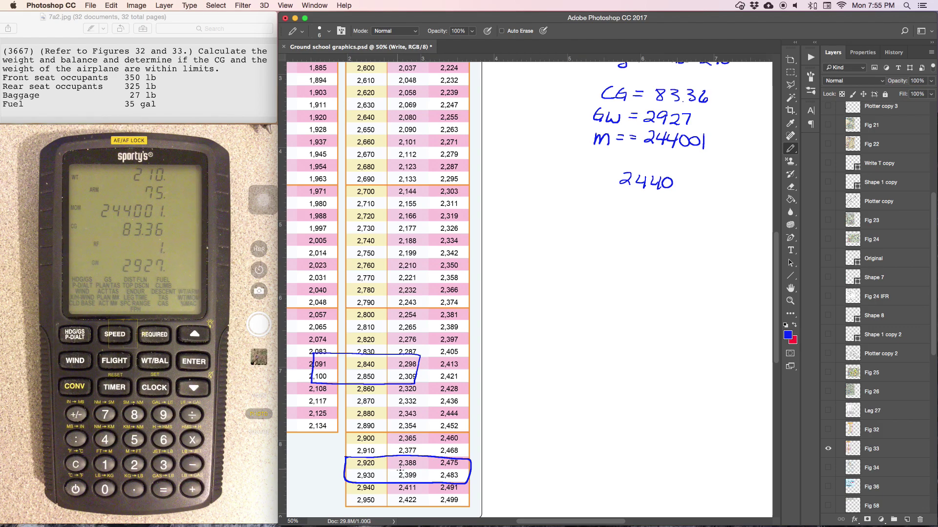
{"action": "mouse_move", "coordinate": [398, 469]}
{"action": "left_mouse_down"}
{"action": "mouse_move", "coordinate": [420, 475]}
{"action": "mouse_move", "coordinate": [393, 479]}
{"action": "mouse_move", "coordinate": [405, 468]}
{"action": "mouse_move", "coordinate": [457, 468]}
{"action": "mouse_move", "coordinate": [452, 483]}
{"action": "mouse_move", "coordinate": [436, 471]}
{"action": "mouse_move", "coordinate": [453, 474]}
{"action": "left_mouse_up"}
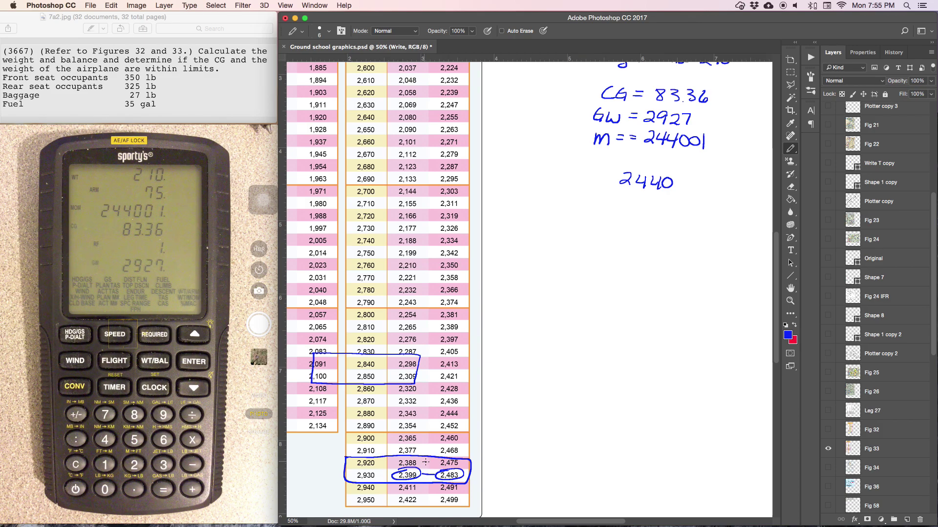
{"action": "left_click_drag", "start_coordinate": [434, 461], "coordinate": [423, 462]}
{"action": "mouse_move", "coordinate": [344, 468]}
{"action": "left_mouse_down"}
{"action": "mouse_move", "coordinate": [330, 468]}
{"action": "mouse_move", "coordinate": [342, 471]}
{"action": "left_mouse_up"}
Draw blue boxes around the CG answer 83.36 and the moment 244001.
{"action": "scroll", "coordinate": [525, 287], "scroll_direction": "up", "scroll_amount": 3}
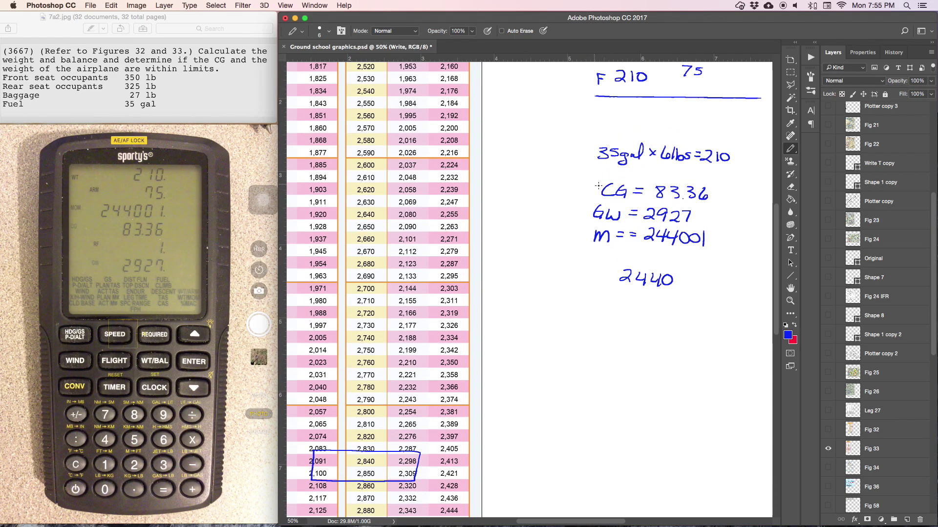
{"action": "mouse_move", "coordinate": [655, 182]}
{"action": "left_mouse_down"}
{"action": "mouse_move", "coordinate": [717, 179]}
{"action": "mouse_move", "coordinate": [717, 194]}
{"action": "mouse_move", "coordinate": [645, 202]}
{"action": "mouse_move", "coordinate": [647, 178]}
{"action": "mouse_move", "coordinate": [666, 180]}
{"action": "left_mouse_up"}
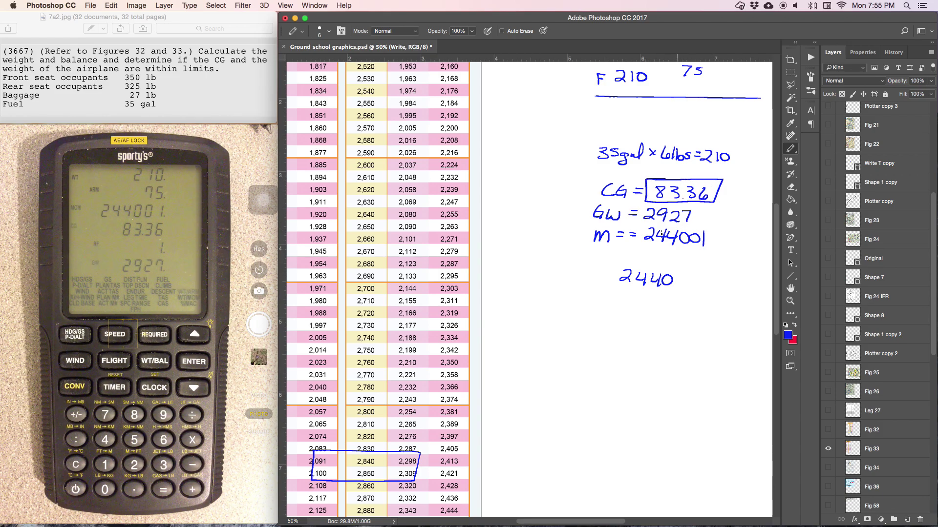
{"action": "mouse_move", "coordinate": [641, 225]}
{"action": "left_mouse_down"}
{"action": "mouse_move", "coordinate": [718, 225]}
{"action": "mouse_move", "coordinate": [713, 250]}
{"action": "mouse_move", "coordinate": [639, 245]}
{"action": "mouse_move", "coordinate": [640, 224]}
{"action": "left_mouse_up"}
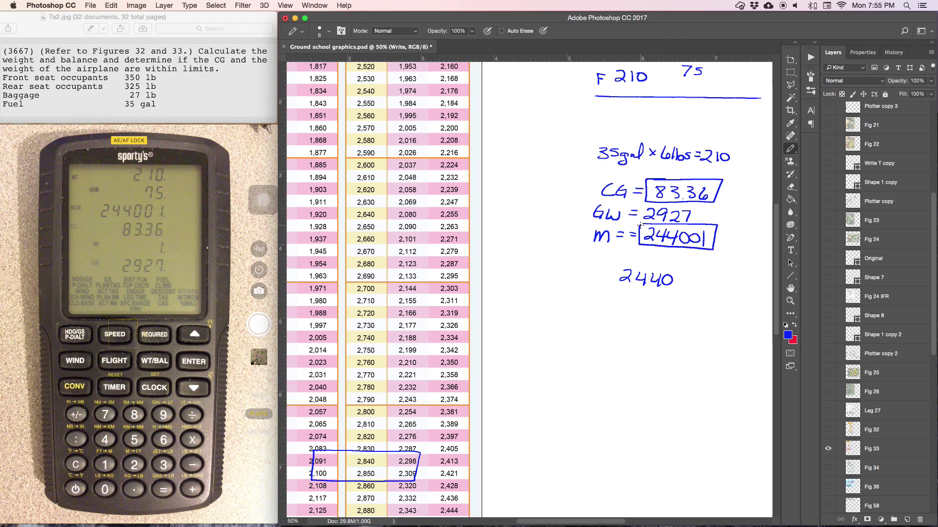
Circle the Minimum Moment column header and mark 2440 as approximate with ≈.
{"action": "scroll", "coordinate": [641, 227], "scroll_direction": "up", "scroll_amount": 5}
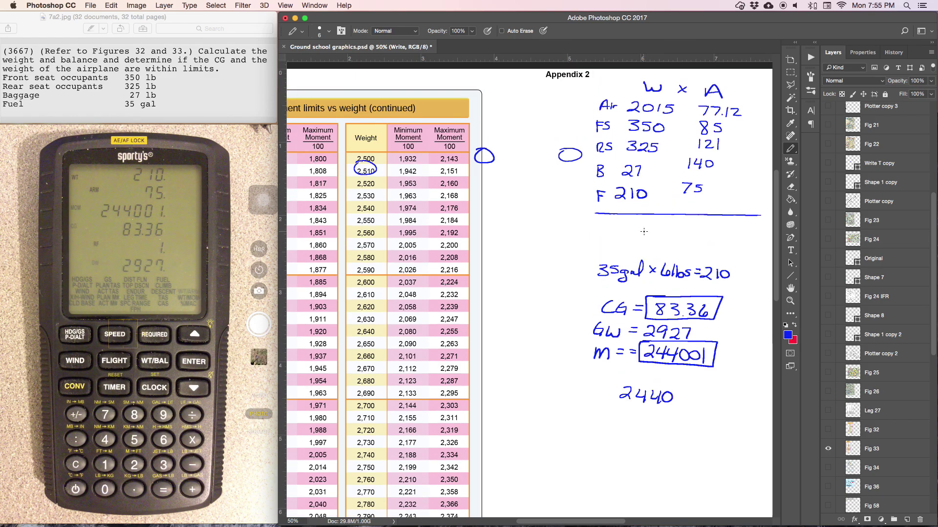
{"action": "scroll", "coordinate": [644, 231], "scroll_direction": "left", "scroll_amount": 2}
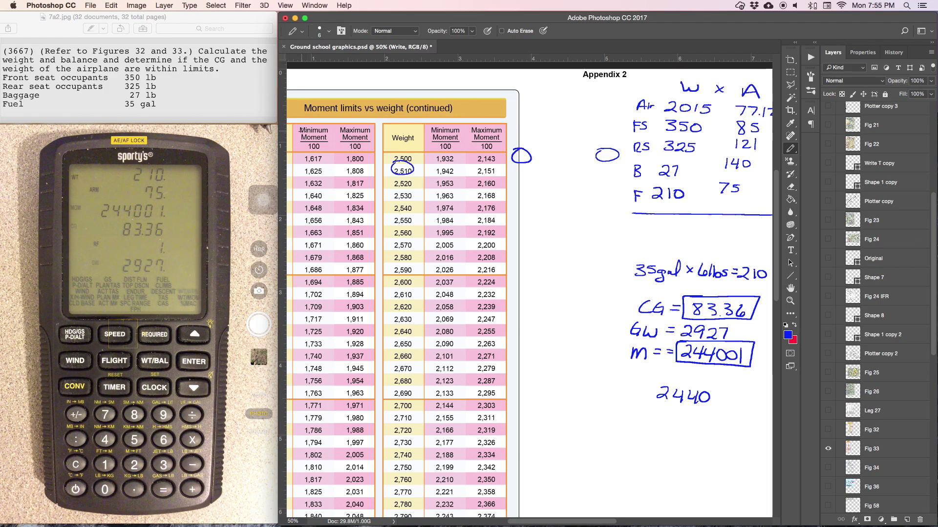
{"action": "mouse_move", "coordinate": [300, 131]}
{"action": "left_mouse_down"}
{"action": "mouse_move", "coordinate": [323, 125]}
{"action": "mouse_move", "coordinate": [330, 145]}
{"action": "mouse_move", "coordinate": [314, 154]}
{"action": "mouse_move", "coordinate": [298, 147]}
{"action": "mouse_move", "coordinate": [295, 131]}
{"action": "mouse_move", "coordinate": [315, 128]}
{"action": "mouse_move", "coordinate": [325, 177]}
{"action": "left_mouse_up"}
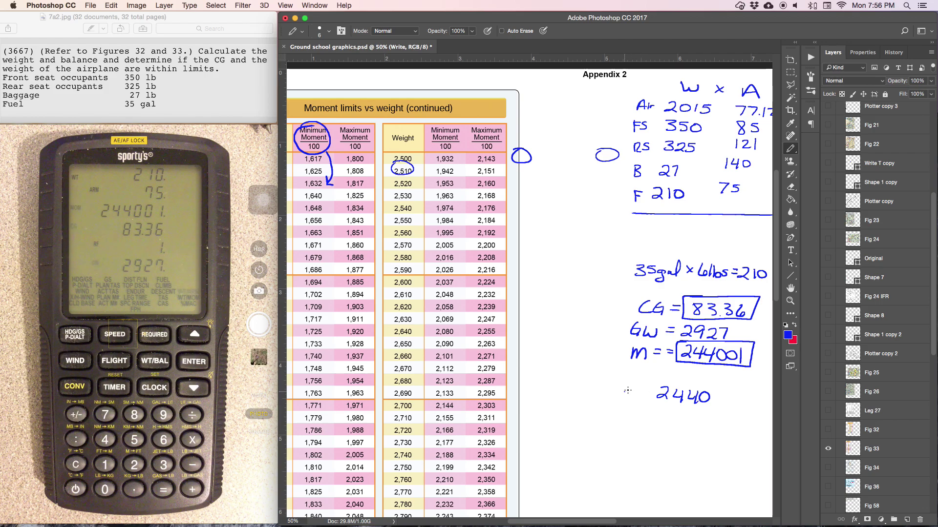
{"action": "mouse_move", "coordinate": [625, 391]}
{"action": "left_mouse_down"}
{"action": "mouse_move", "coordinate": [646, 388]}
{"action": "mouse_move", "coordinate": [634, 397]}
{"action": "mouse_move", "coordinate": [646, 398]}
{"action": "left_mouse_up"}
Draw an arrow down to the 2,475 maximum moment and bolden the arrow at row 2,920.
{"action": "scroll", "coordinate": [648, 403], "scroll_direction": "down", "scroll_amount": 5}
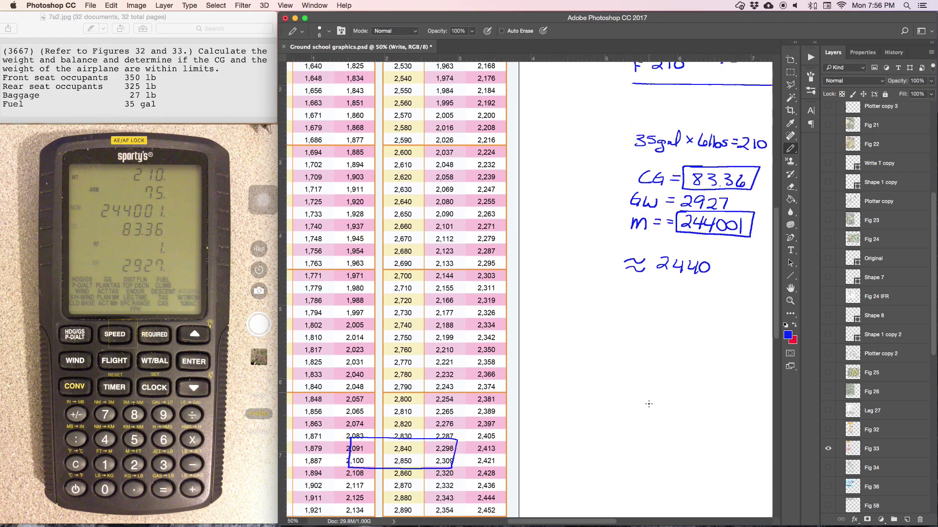
{"action": "scroll", "coordinate": [649, 403], "scroll_direction": "down", "scroll_amount": 1}
{"action": "scroll", "coordinate": [403, 461], "scroll_direction": "down", "scroll_amount": 5}
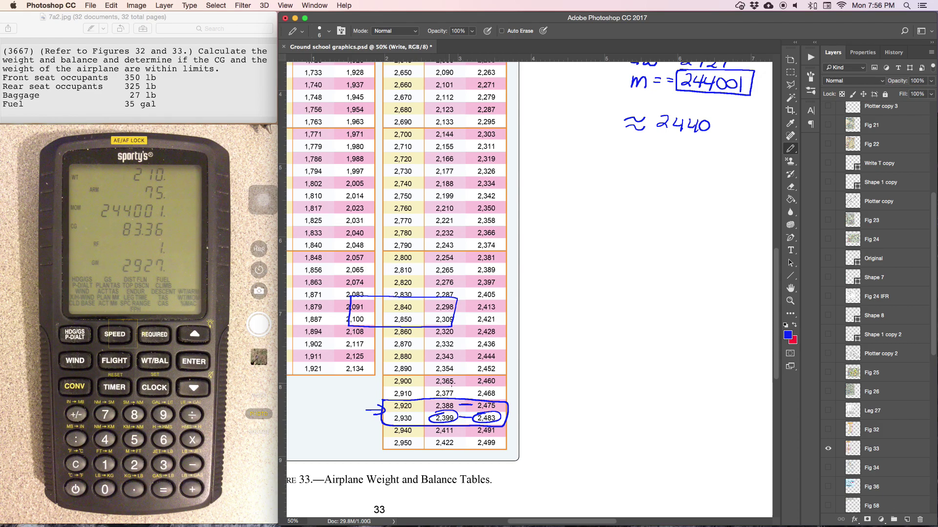
{"action": "mouse_move", "coordinate": [469, 380]}
{"action": "left_mouse_down"}
{"action": "mouse_move", "coordinate": [455, 396]}
{"action": "mouse_move", "coordinate": [477, 399]}
{"action": "mouse_move", "coordinate": [451, 391]}
{"action": "left_mouse_up"}
{"action": "left_click_drag", "start_coordinate": [382, 409], "coordinate": [369, 410]}
{"action": "scroll", "coordinate": [369, 406], "scroll_direction": "up", "scroll_amount": 2}
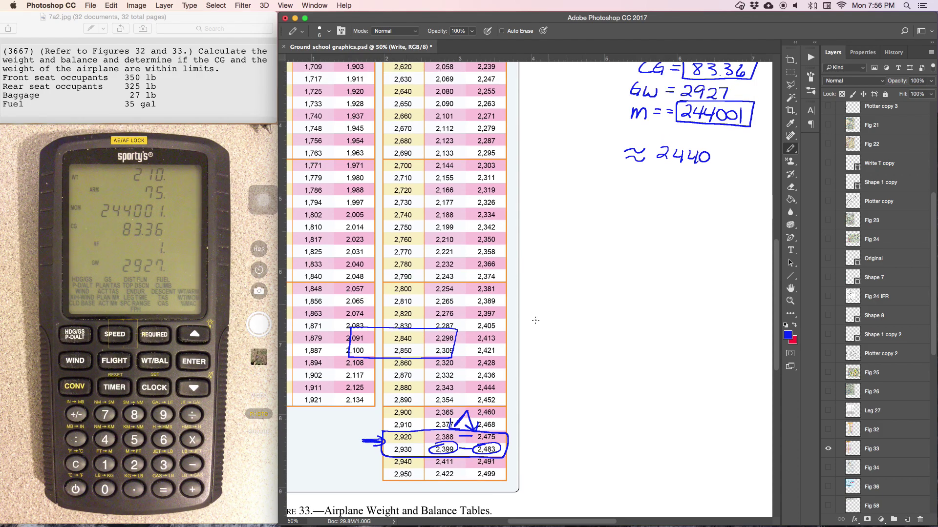